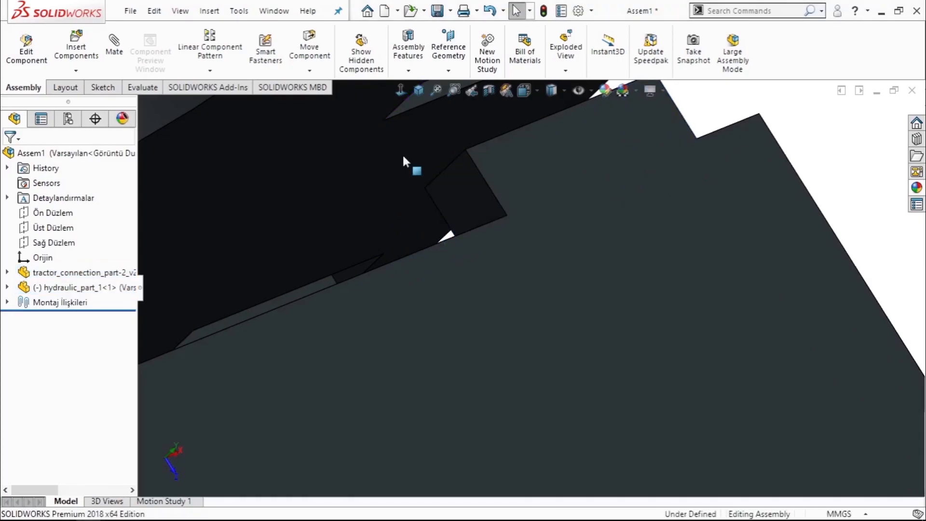
Step: Make the facing faces of hydraulic_part_1 and the tractor_connection_part-2_v2 frame plate coincident
middle_drag(431, 275, 492, 275)
ctrl+click(513, 471)
scroll(440, 331, up, 2)
scroll(487, 443, down, 3)
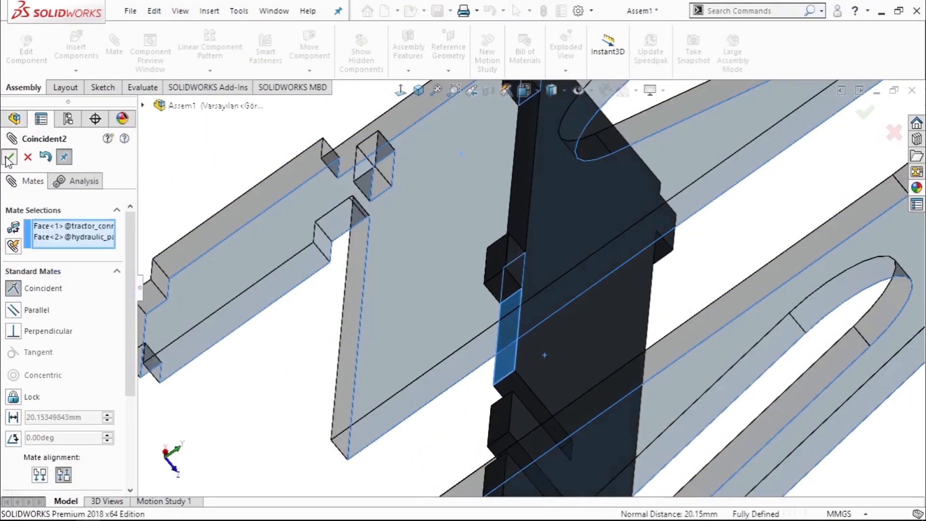
click(10, 157)
click(27, 156)
Step: Insert hydraulic_part_1-v2 into the assembly beside the lower end of the frame plate
scroll(718, 329, up, 6)
middle_drag(717, 329, 458, 271)
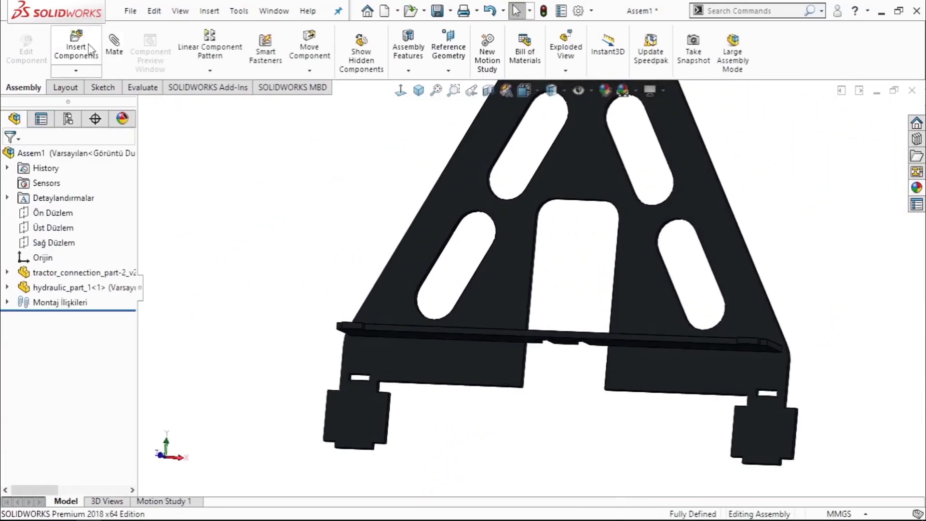
click(95, 54)
click(842, 496)
Step: Center the thickness of hydraulic_part_1-v2 between the upper and lower walls of the frame plate's slot with a width mate
scroll(750, 407, down, 6)
middle_drag(750, 407, 639, 381)
click(664, 311)
ctrl+click(647, 276)
scroll(696, 356, down, 7)
ctrl+click(594, 320)
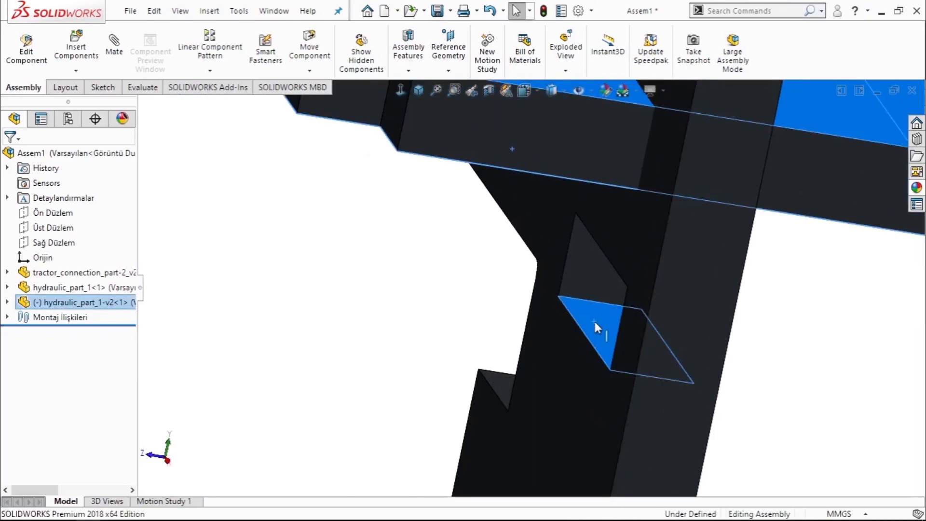
middle_drag(594, 320, 623, 247)
ctrl+click(624, 247)
click(664, 237)
click(839, 245)
Step: Center the end tab of hydraulic_part_1-v2 between the side walls of the frame plate's slot with a width mate
scroll(592, 294, up, 6)
drag(504, 255, 231, 235)
scroll(583, 260, down, 2)
click(584, 261)
middle_drag(622, 264, 674, 278)
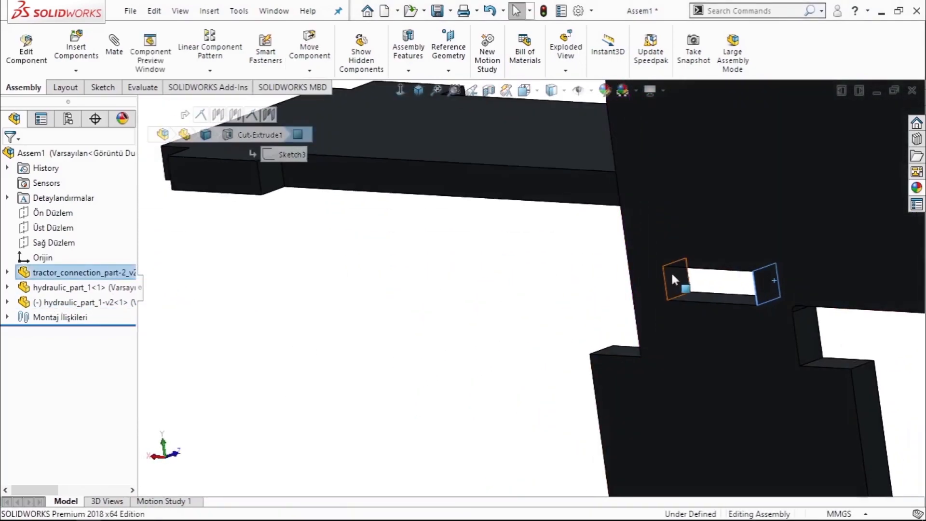
ctrl+click(272, 177)
middle_drag(271, 178, 306, 222)
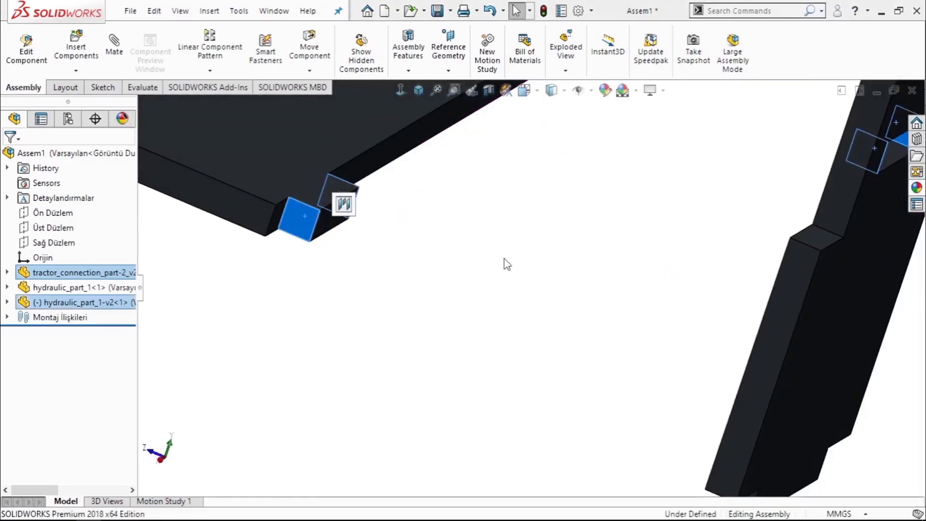
Step: Seat hydraulic_part_1-v2 against the frame plate with a coincident mate between their contact faces
scroll(688, 211, up, 5)
scroll(572, 254, down, 2)
click(382, 265)
middle_drag(566, 352, 627, 349)
ctrl+click(526, 322)
click(589, 304)
Step: Insert the second frame plate, tractor_connection_part-2, in front of the two hydraulic plates
scroll(388, 209, up, 2)
middle_drag(388, 210, 683, 269)
scroll(622, 315, up, 3)
click(428, 92)
click(76, 48)
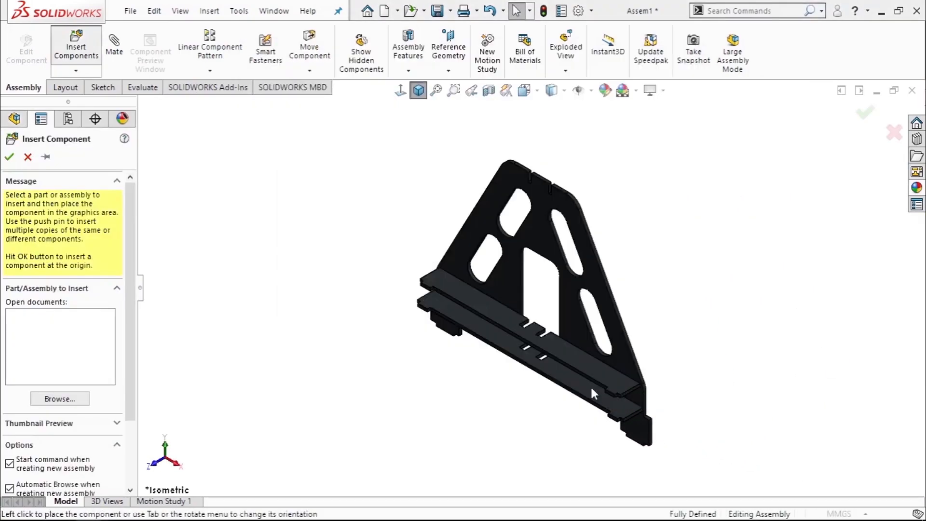
click(497, 313)
Step: Mate the rounded upper corner of the new frame plate concentric with the matching corner of the rear frame plate
scroll(550, 326, down, 5)
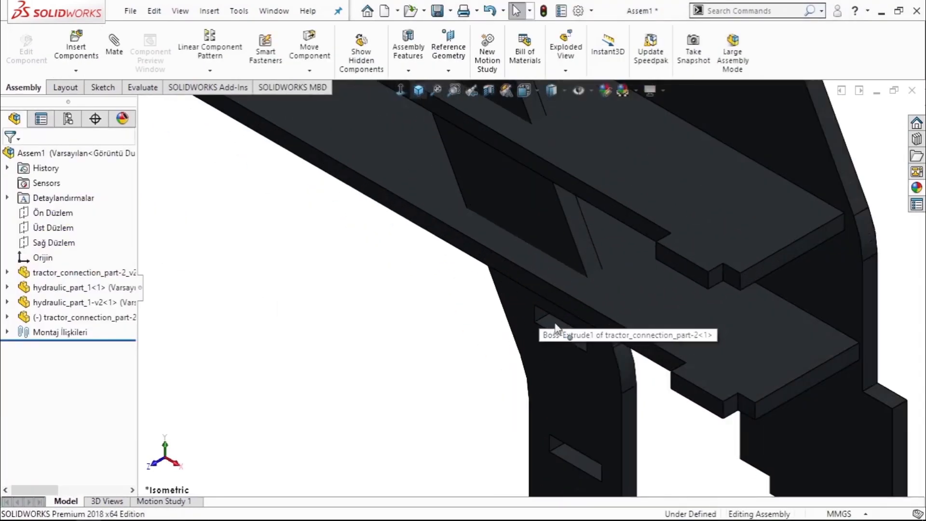
click(701, 255)
scroll(701, 246, up, 8)
click(517, 131)
scroll(518, 150, down, 5)
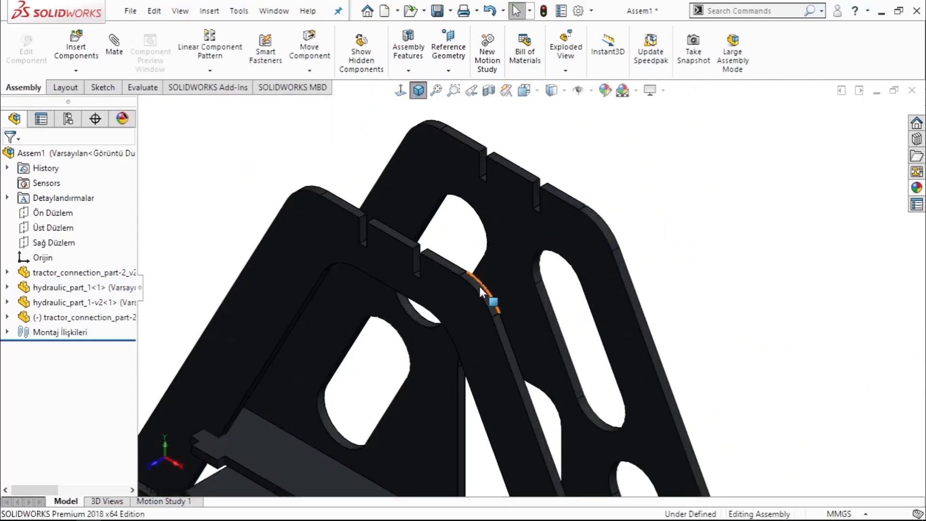
ctrl+click(602, 225)
click(690, 213)
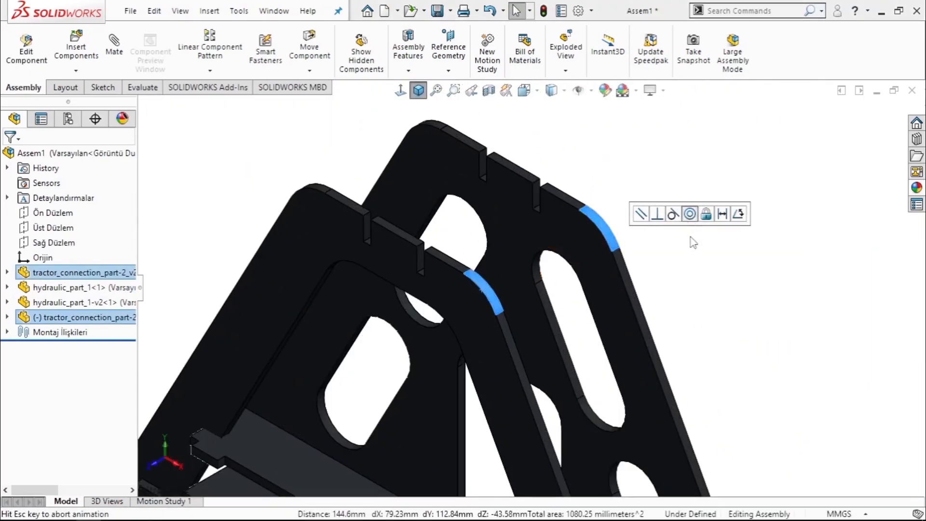
Step: Swing the front frame plate about its rounded corner and mate it parallel to the rear frame plate
drag(508, 207, 528, 268)
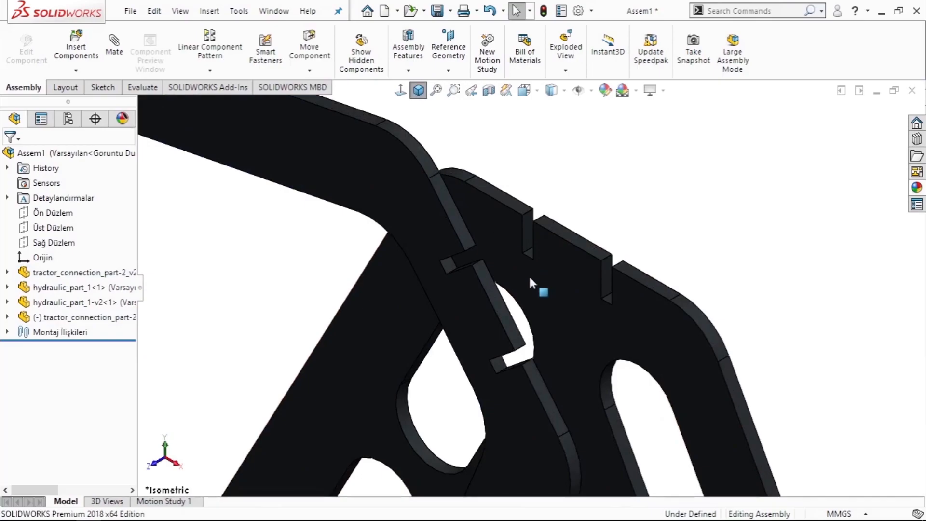
click(618, 218)
Step: Insert tractor_connection_part-1 beside the lower end of the frame
middle_drag(634, 434, 523, 346)
key(f)
click(76, 47)
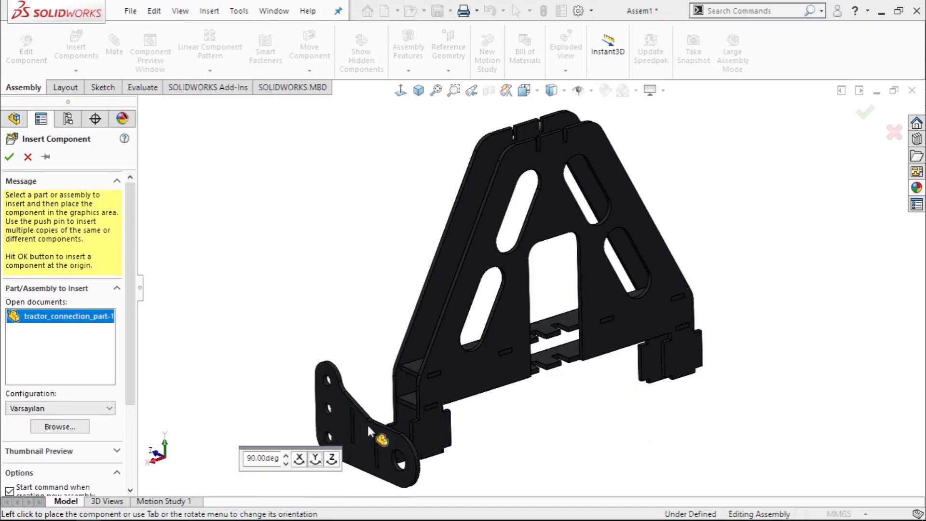
key(Escape)
Step: Center the slot ends of tractor_connection_part-1 on the frame plate's tab with a width mate
scroll(451, 367, down, 10)
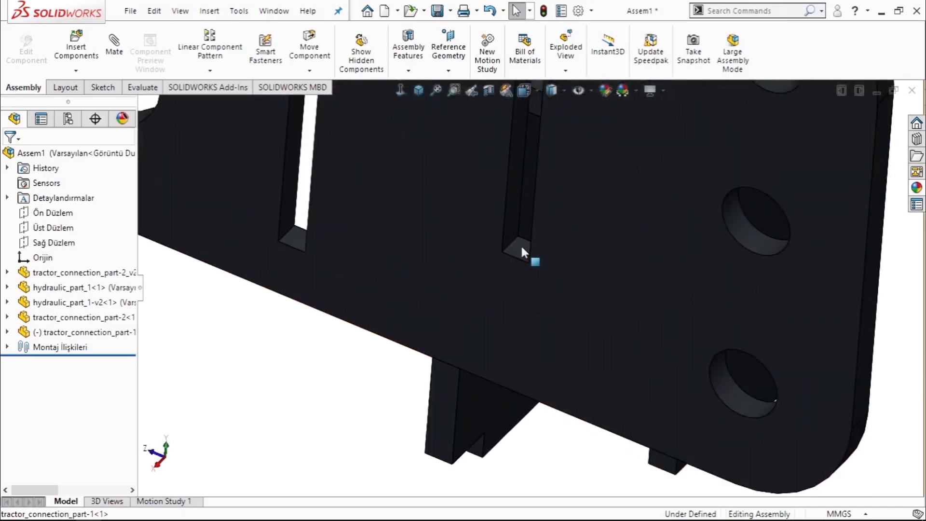
click(522, 252)
scroll(522, 252, up, 3)
middle_drag(523, 251, 538, 161)
scroll(517, 268, up, 4)
scroll(610, 398, down, 5)
ctrl+click(468, 269)
middle_drag(469, 270, 627, 178)
scroll(632, 178, down, 4)
ctrl+click(486, 291)
click(521, 273)
Step: Center the long slot walls of tractor_connection_part-1 on the frame plate's thickness with a width mate
scroll(434, 283, up, 5)
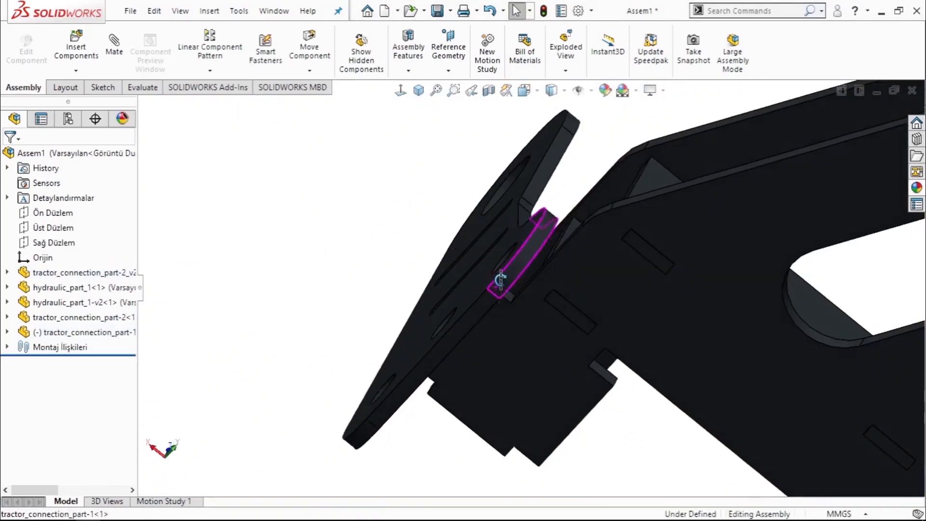
middle_drag(497, 290, 572, 380)
scroll(338, 308, down, 4)
middle_drag(395, 289, 495, 285)
click(405, 272)
scroll(441, 236, up, 4)
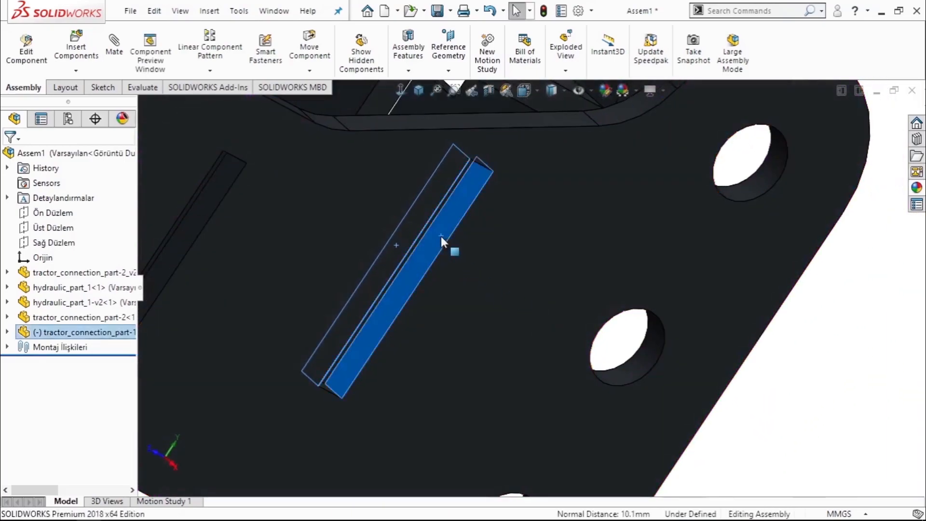
middle_drag(441, 236, 579, 233)
ctrl+click(540, 234)
middle_drag(597, 184, 641, 256)
ctrl+click(709, 330)
Step: Seat tractor_connection_part-1 against the tabbed end of the frame with a coincident mate
click(120, 57)
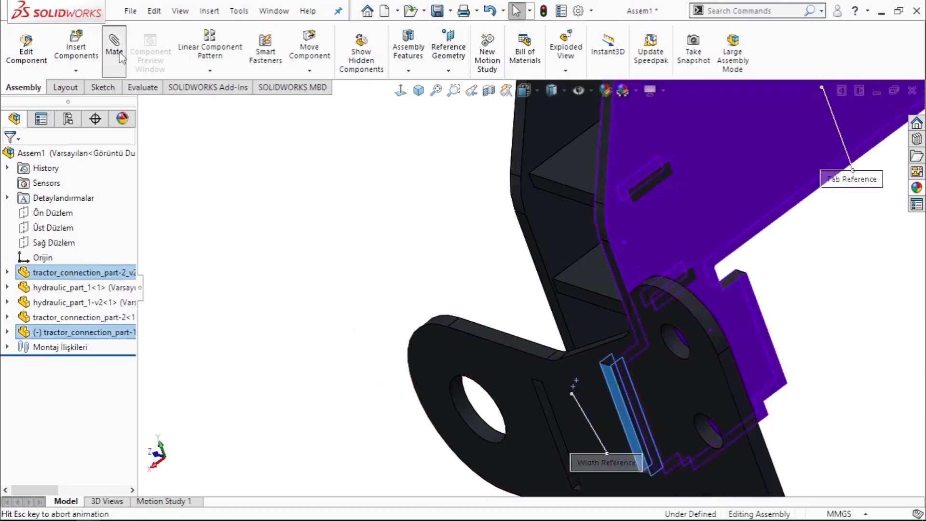
click(9, 157)
scroll(760, 444, down, 2)
middle_drag(760, 444, 27, 330)
click(526, 362)
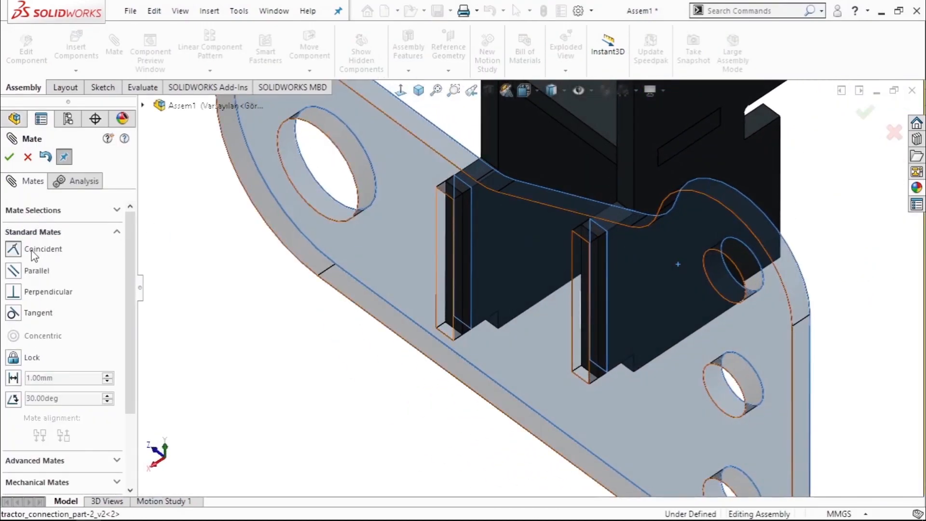
click(622, 164)
click(10, 157)
click(27, 157)
Step: Insert the shorter slotted connection plate in front of the mounted side plate
scroll(604, 192, up, 2)
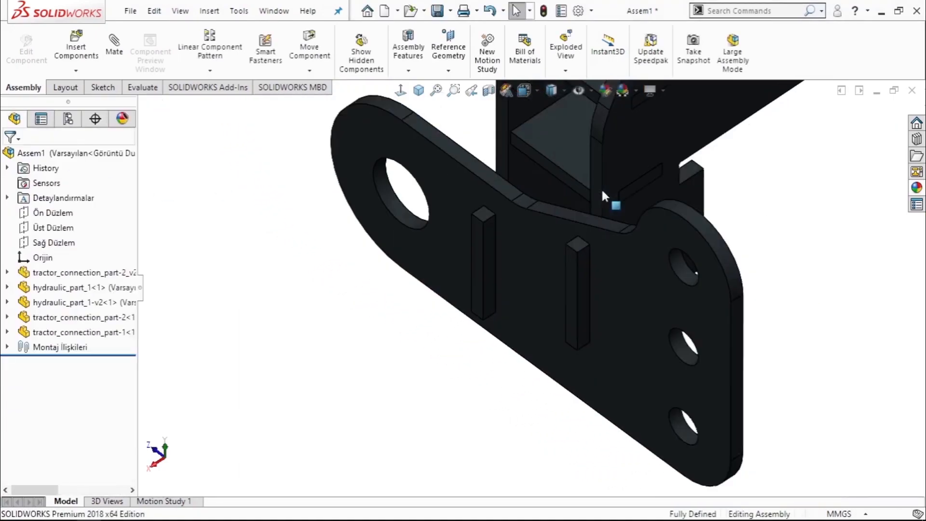
scroll(675, 193, down, 3)
scroll(710, 324, up, 3)
middle_drag(711, 327, 701, 336)
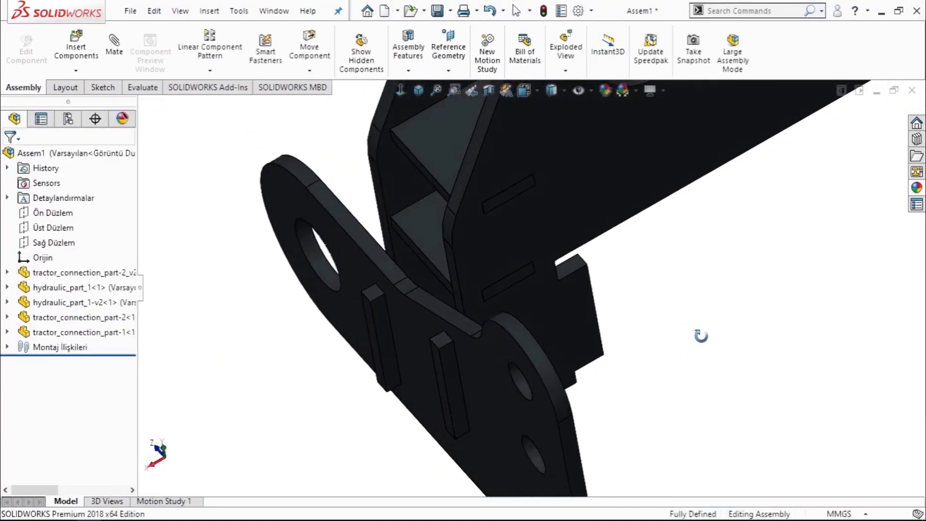
click(88, 58)
click(383, 216)
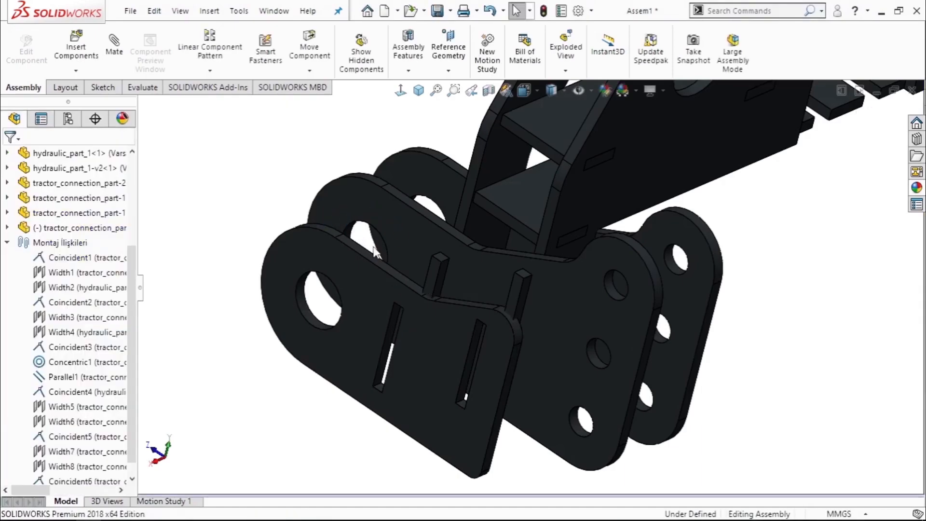
Step: Mate the large hole of the shorter plate concentric with the large hole of the mounted side plate
scroll(384, 207, down, 5)
ctrl+click(239, 421)
click(326, 407)
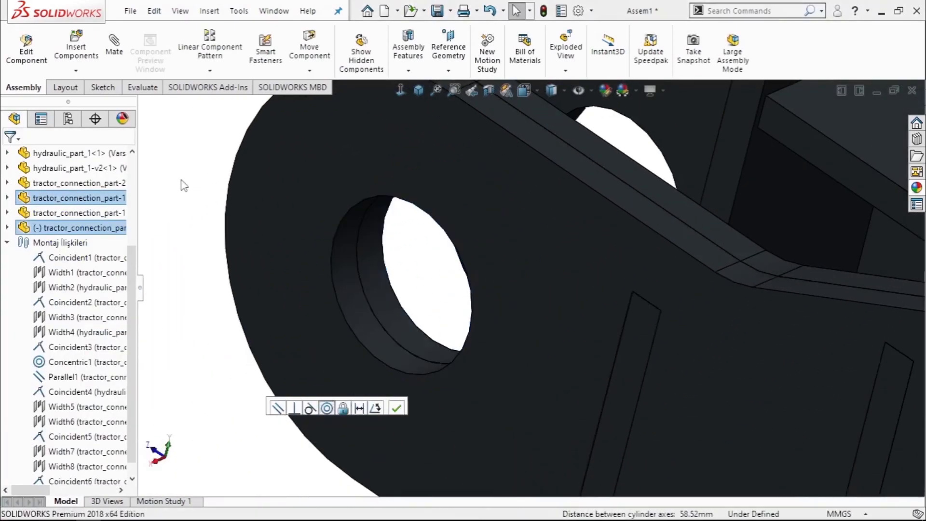
click(202, 186)
Step: Align the rounded bend of the shorter plate with the matching bend on the side plate using a mate
scroll(705, 283, up, 3)
scroll(705, 284, down, 2)
click(612, 275)
drag(612, 275, 590, 331)
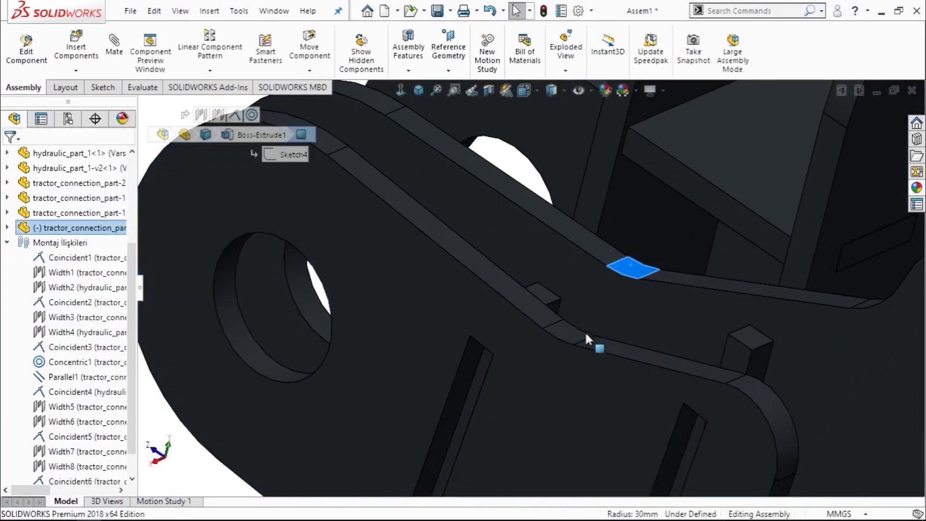
click(659, 320)
click(746, 320)
Step: Seat the shorter plate flush against the outer side plate with a mate between their flat faces
scroll(511, 254, up, 2)
click(511, 258)
click(522, 243)
mouse_move(510, 259)
middle_down()
mouse_move(609, 328)
mouse_move(502, 270)
middle_up()
ctrl+click(491, 263)
click(528, 250)
click(606, 331)
Step: Make the flat face of the second shorter plate coincident with the facing face of the other side plate
middle_drag(603, 323, 587, 260)
scroll(497, 237, up, 2)
scroll(588, 260, up, 1)
scroll(580, 419, down, 1)
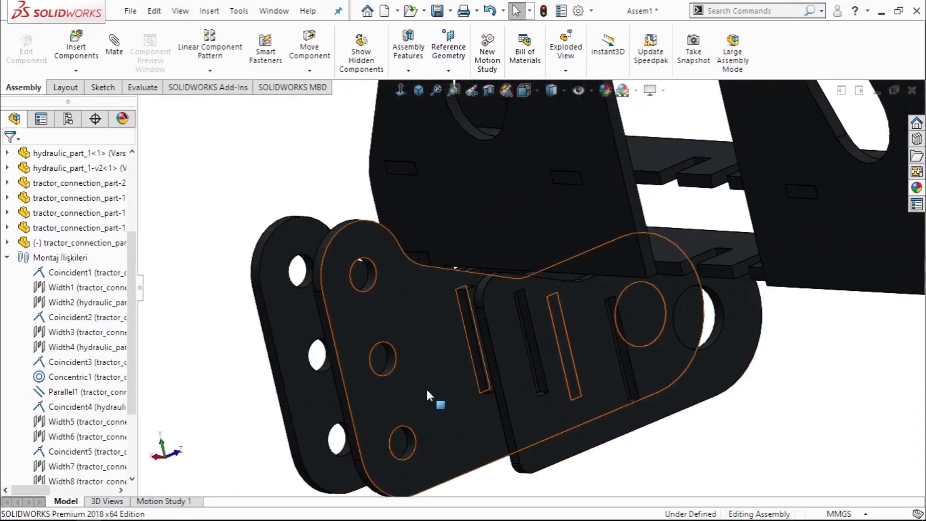
click(427, 387)
middle_drag(458, 395, 600, 410)
ctrl+click(511, 320)
click(550, 290)
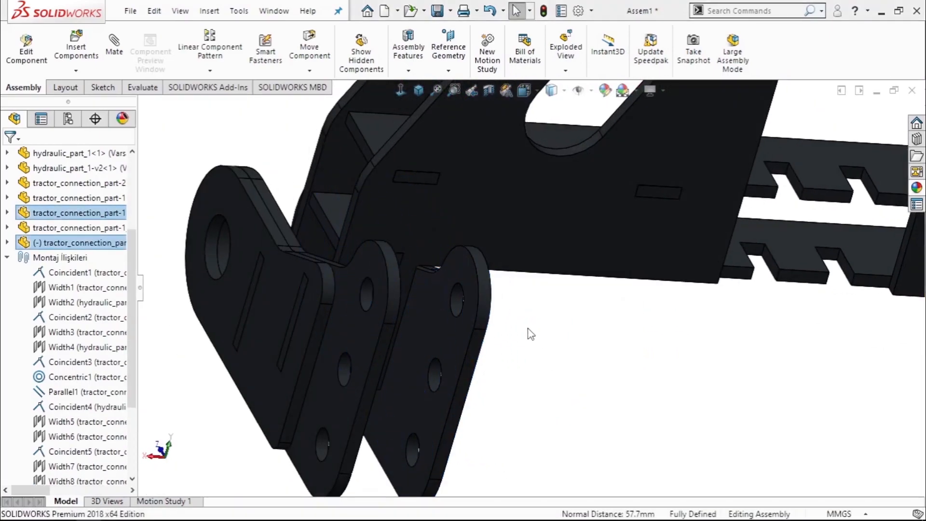
click(529, 329)
Step: Examine the fit of the side plates and the frame from several angles
scroll(554, 279, up, 4)
scroll(577, 232, up, 2)
middle_drag(578, 241, 502, 332)
scroll(541, 307, down, 5)
scroll(542, 305, up, 5)
middle_drag(543, 303, 793, 264)
scroll(647, 244, down, 5)
scroll(465, 207, up, 5)
Step: Show the isometric view and insert tractor_connection_part-3 above the top of the frame
click(418, 91)
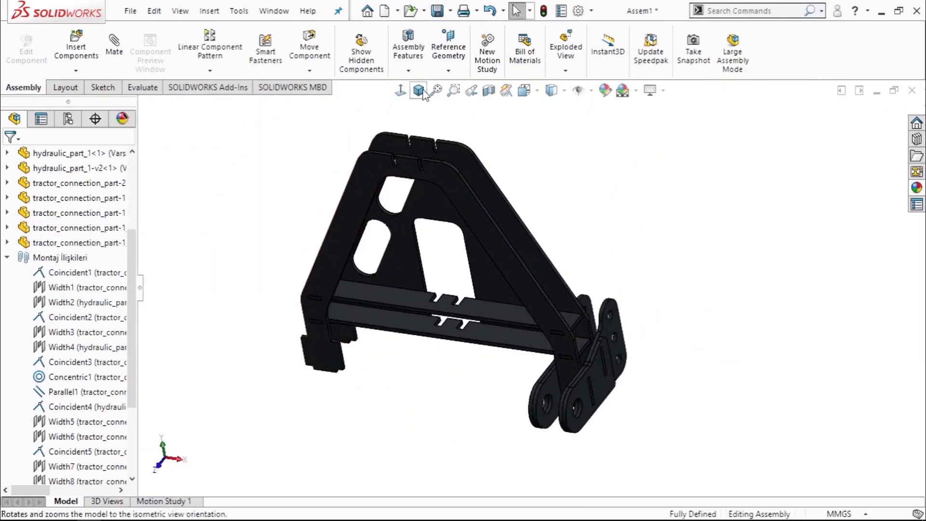
click(76, 47)
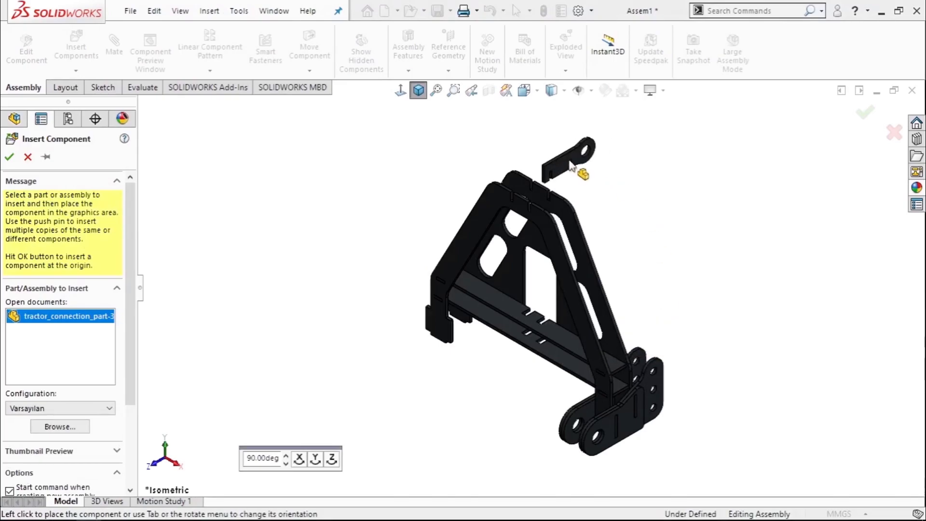
click(567, 167)
Step: Center the thickness of tractor_connection_part-3 in the rear frame plate's top notch with a width mate
scroll(549, 188, down, 8)
click(535, 210)
middle_drag(511, 212, 593, 169)
ctrl+click(514, 186)
middle_drag(505, 457, 521, 419)
ctrl+click(497, 316)
middle_drag(497, 316, 443, 289)
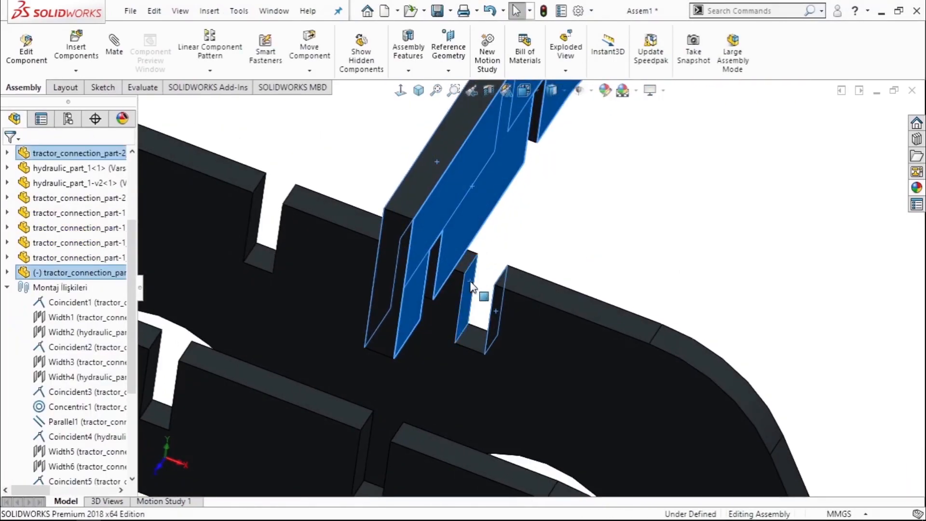
click(547, 248)
Step: Center the notch of tractor_connection_part-3 on the front frame plate with a width mate, and make their top faces coincident
scroll(533, 292, down, 3)
click(490, 168)
scroll(487, 174, up, 4)
middle_drag(485, 178, 383, 212)
ctrl+click(395, 211)
ctrl+click(395, 263)
middle_drag(348, 270, 425, 277)
ctrl+click(302, 271)
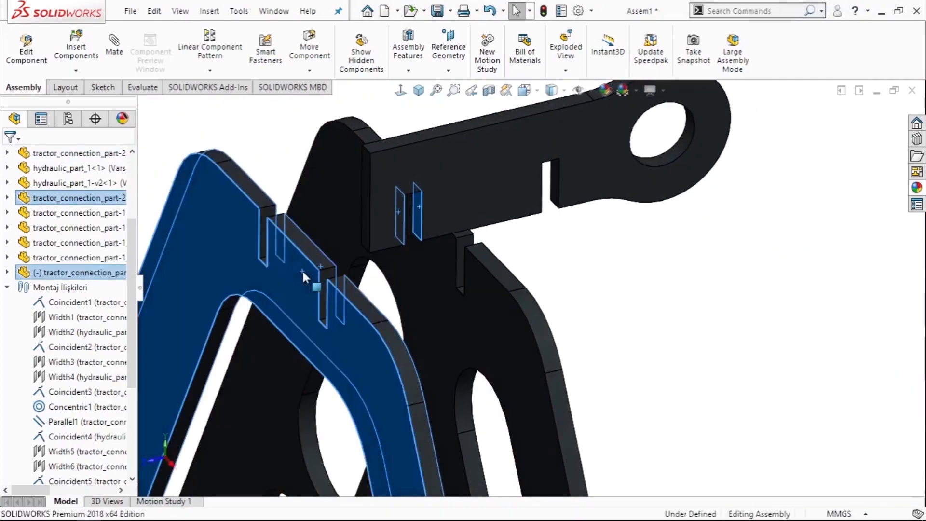
click(379, 239)
ctrl+click(355, 292)
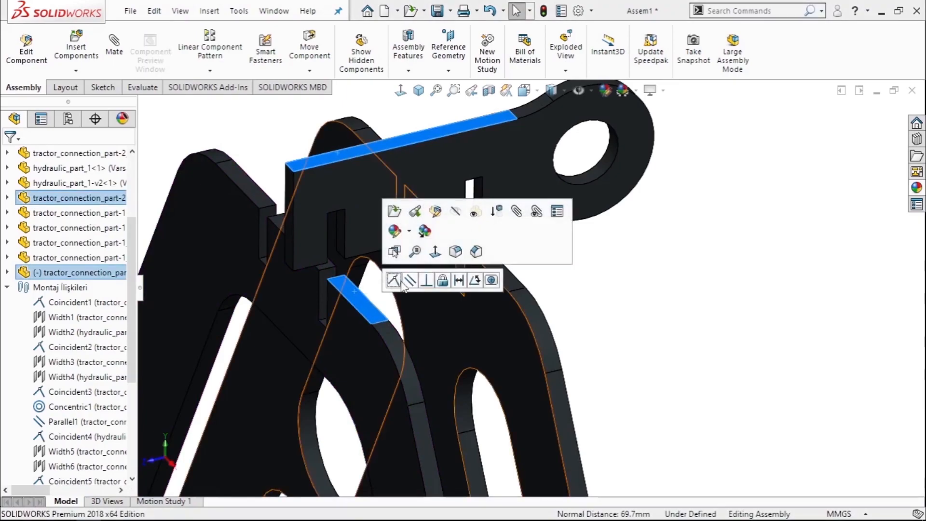
click(395, 278)
Step: Insert two copies of tractor_connection_part-4 beside the frame
scroll(429, 350, up, 7)
scroll(507, 421, down, 2)
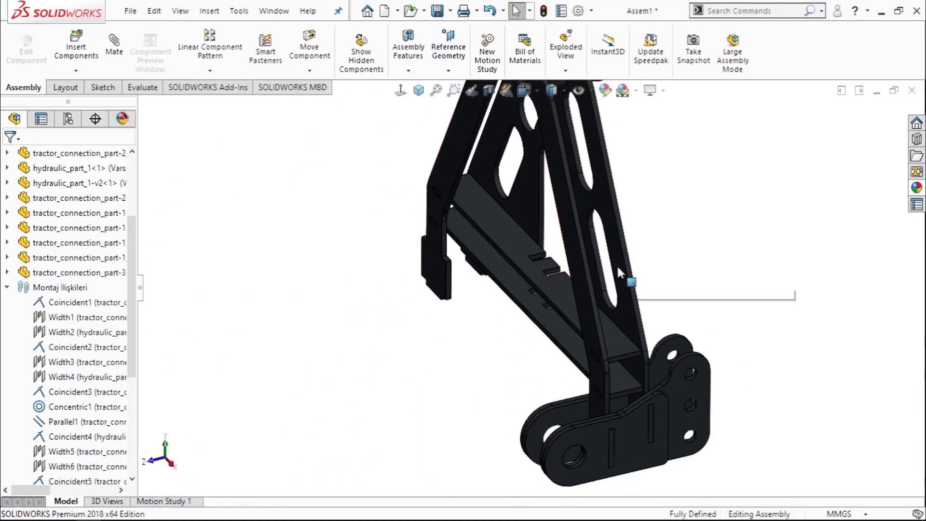
middle_drag(614, 262, 686, 314)
scroll(685, 311, down, 4)
middle_drag(465, 285, 436, 257)
scroll(482, 254, up, 6)
key(ctrl+7)
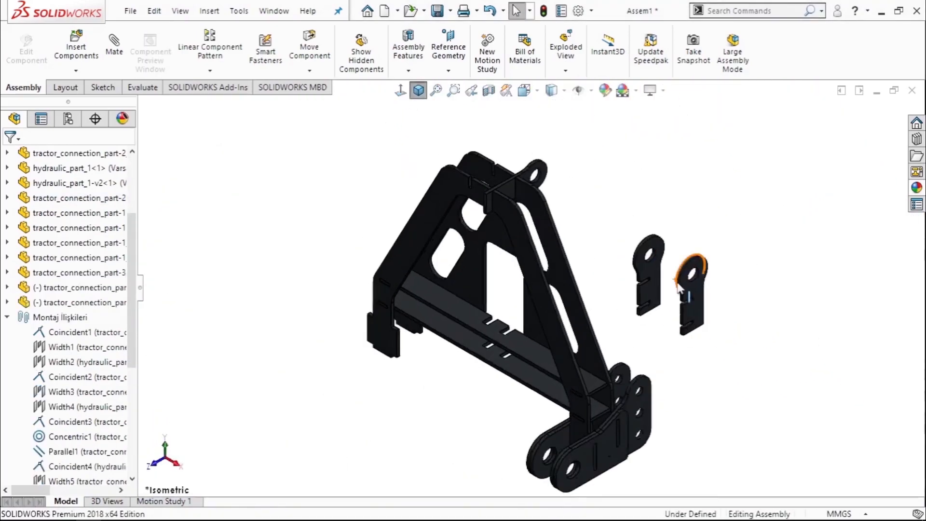
Step: Mate the curved neck faces of the two tractor_connection_part-4 copies to each other
scroll(654, 329, down, 6)
click(660, 421)
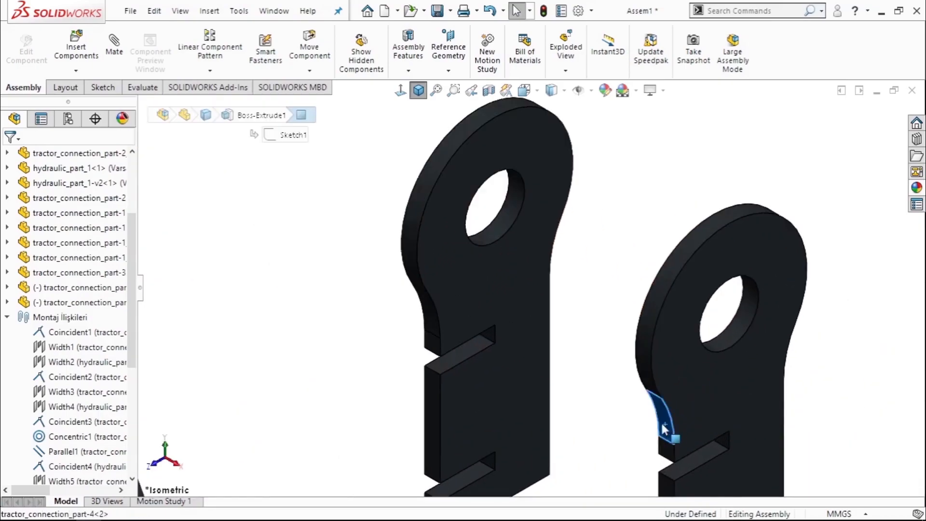
ctrl+click(429, 313)
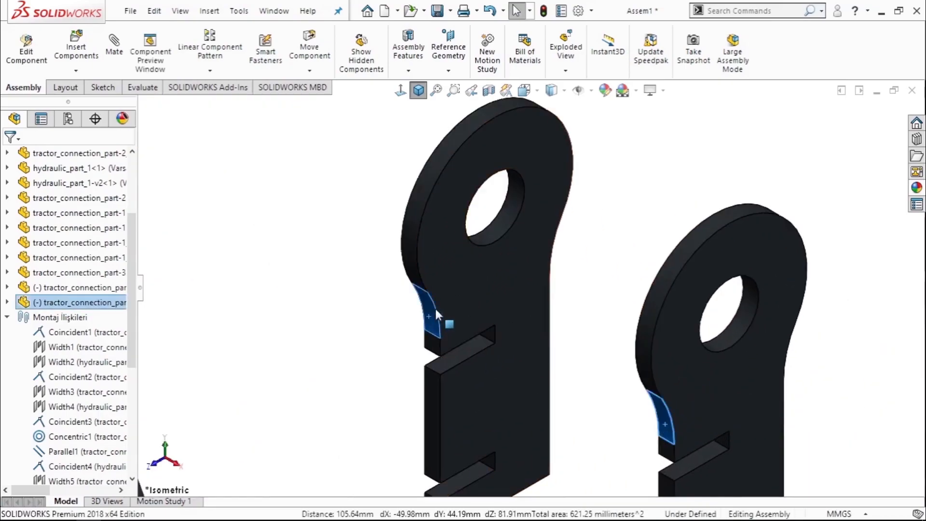
click(587, 304)
Step: Make the flat faces of the two tractor_connection_part-4 copies coincident so the plates sit against each other
drag(552, 311, 606, 340)
scroll(603, 342, up, 2)
scroll(536, 361, down, 1)
click(460, 299)
click(492, 321)
middle_drag(492, 320, 536, 345)
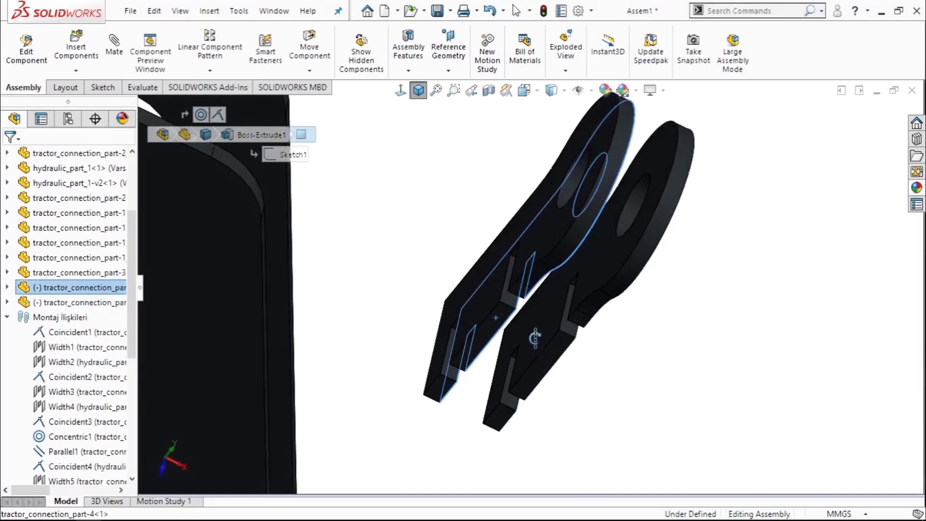
click(631, 365)
scroll(627, 357, up, 2)
Step: Center the combined thickness of the two tractor_connection_part-4 plates in the notch of hydraulic_part_1 with a width mate
click(543, 257)
middle_drag(543, 257, 474, 259)
scroll(474, 259, down, 2)
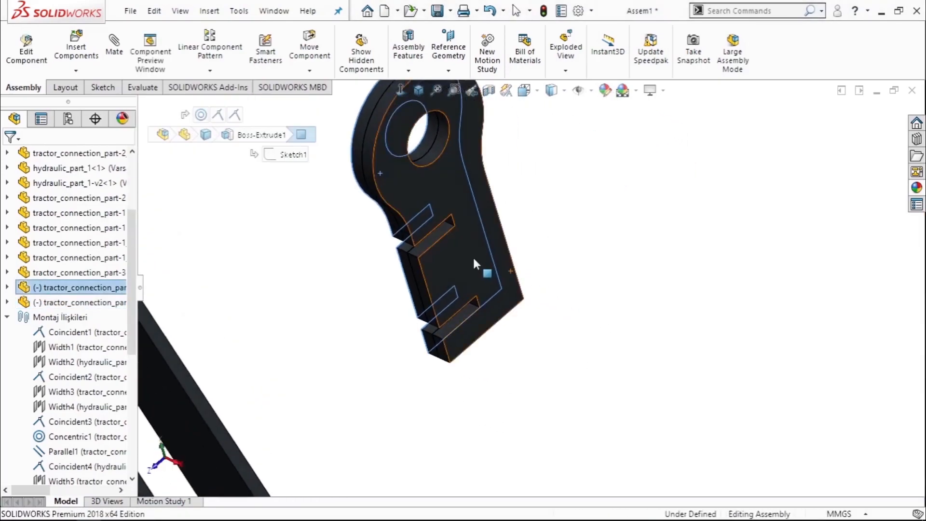
ctrl+click(475, 261)
scroll(474, 261, up, 4)
scroll(386, 352, down, 6)
scroll(426, 351, down, 3)
ctrl+click(447, 273)
middle_drag(542, 305, 596, 322)
ctrl+click(492, 288)
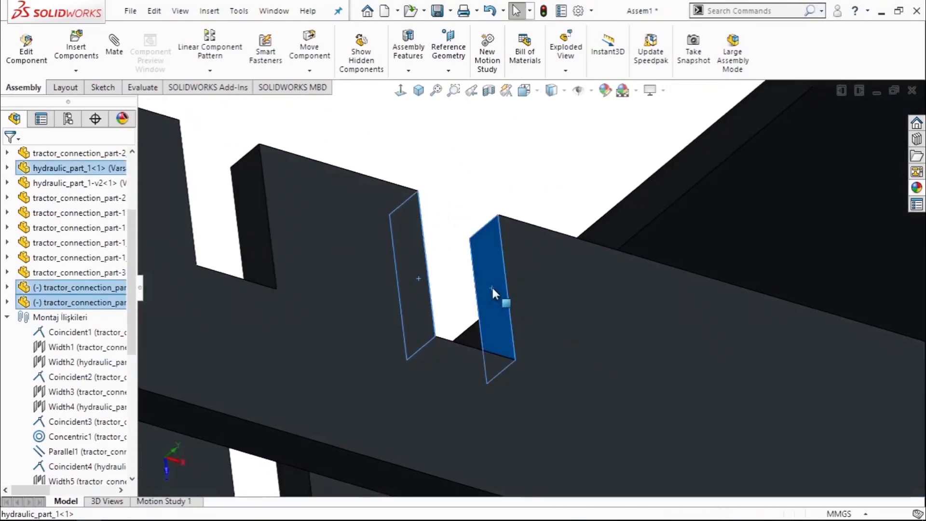
click(530, 275)
Step: Center the upper notch of tractor_connection_part-4 on the thickness of hydraulic_part_1 with a width mate
scroll(543, 194, up, 6)
middle_drag(543, 195, 651, 248)
scroll(633, 340, down, 1)
drag(605, 275, 639, 502)
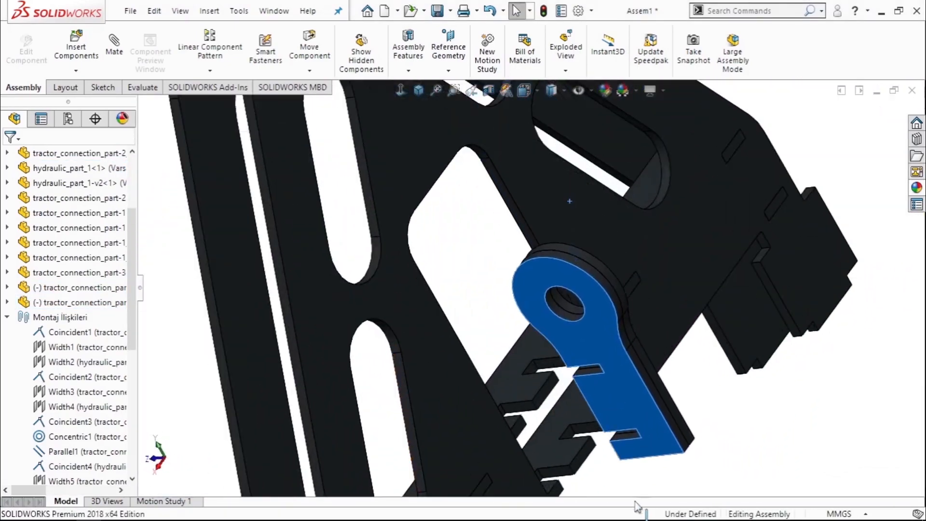
scroll(527, 396, down, 4)
click(531, 329)
middle_drag(531, 329, 556, 356)
ctrl+click(572, 384)
ctrl+click(514, 159)
middle_drag(515, 160, 574, 225)
ctrl+click(556, 186)
click(596, 173)
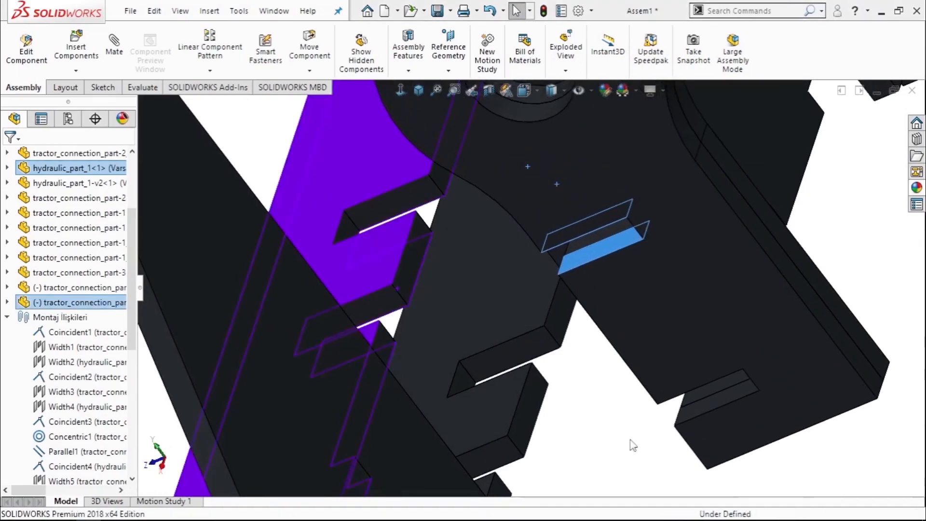
Step: Make the long straight edge face of tractor_connection_part-4 coincident with the narrow edge face of hydraulic_part_1
click(408, 258)
click(733, 198)
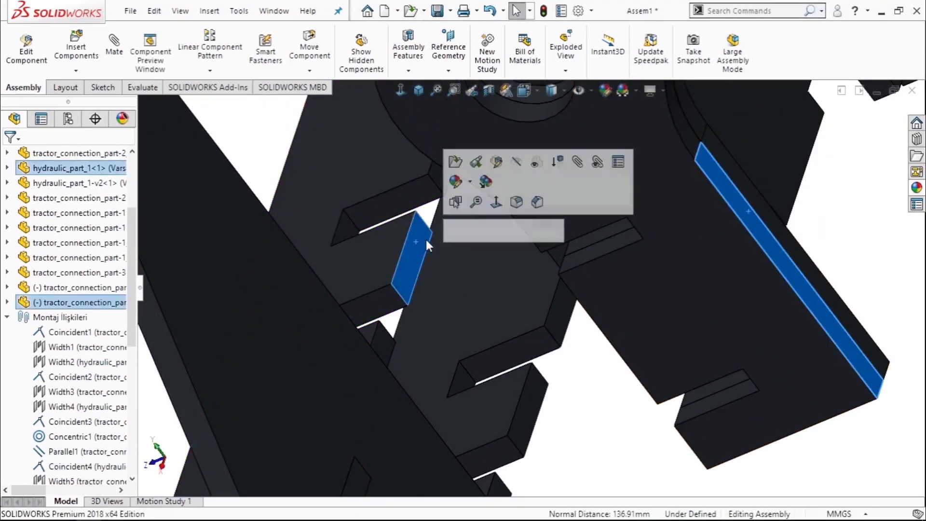
click(458, 229)
Step: Insert connection_bed and connection_bed-2, and make connection_bed concentric with the hole of the top eye plate
scroll(408, 266, up, 8)
middle_drag(410, 266, 458, 176)
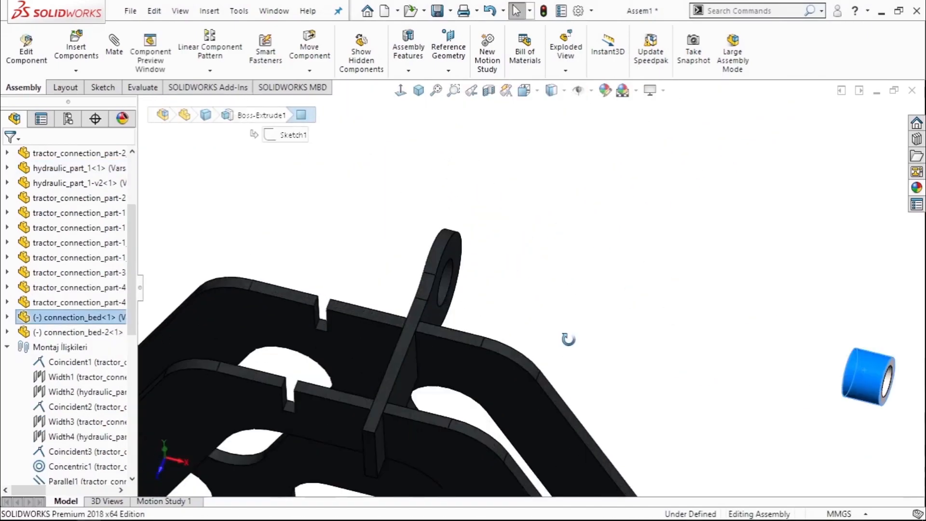
middle_drag(569, 339, 544, 330)
ctrl+click(484, 292)
click(572, 279)
Step: Make the end face of connection_bed coincident with the flat face of the top eye plate
mouse_move(485, 257)
middle_down()
mouse_move(515, 272)
mouse_move(511, 264)
middle_up()
click(512, 264)
click(539, 223)
Step: Make connection_bed-2 concentric with the lower hole of tractor_connection_part-1 and slide it out along its axis
middle_drag(635, 309, 590, 139)
click(578, 110)
scroll(434, 448, down, 5)
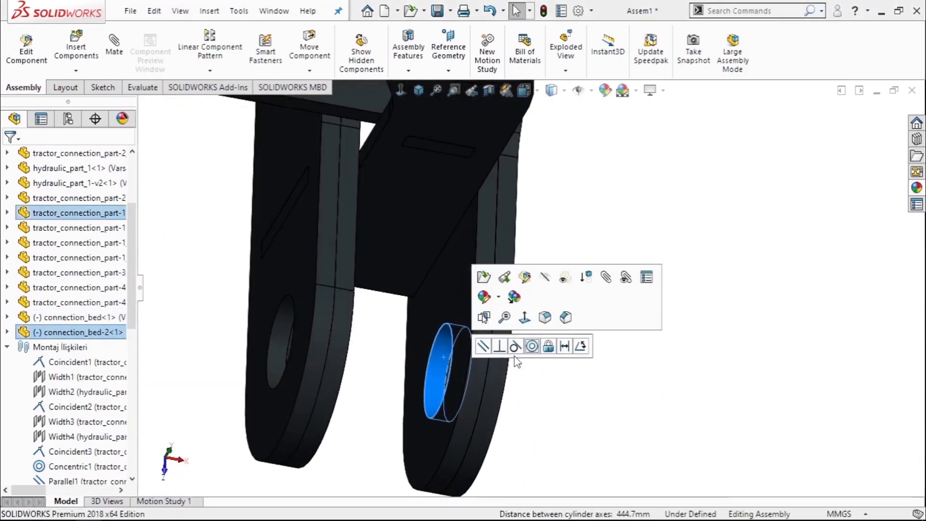
click(549, 421)
middle_drag(425, 378, 362, 359)
drag(488, 339, 728, 386)
middle_drag(752, 393, 603, 347)
Step: Center connection_bed-2 between the outer faces of the lower tractor_connection_part-1 plates with a width mate
scroll(725, 403, down, 4)
click(616, 358)
middle_drag(612, 299, 675, 275)
scroll(479, 328, down, 4)
middle_drag(479, 328, 507, 318)
ctrl+click(429, 210)
ctrl+click(427, 303)
middle_drag(429, 304, 364, 289)
ctrl+click(411, 242)
middle_drag(405, 246, 475, 256)
ctrl+click(282, 246)
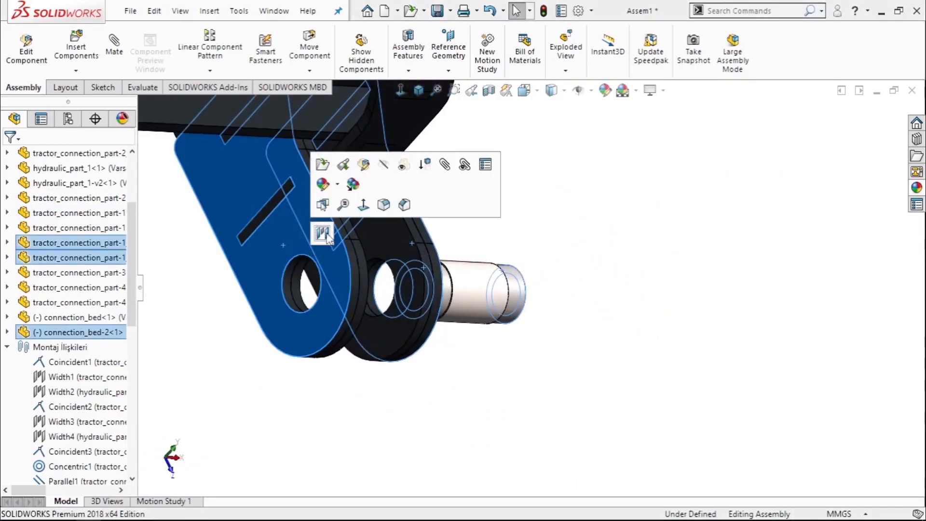
click(321, 233)
click(506, 323)
Step: Copy connection_bed with its mates into the hole of the tractor_connection_part-4 plates, using the hole and plate face as references
scroll(409, 209, up, 6)
scroll(491, 210, down, 4)
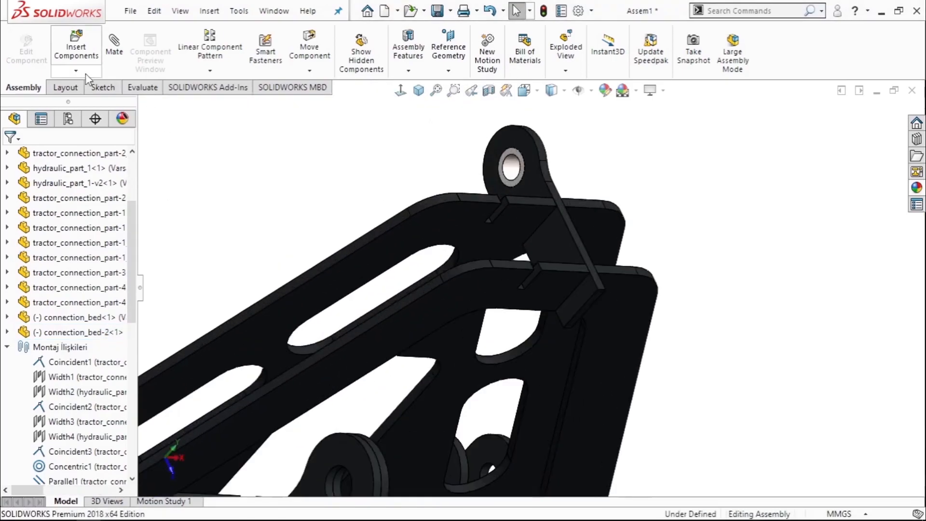
click(512, 174)
scroll(602, 309, up, 4)
scroll(569, 386, down, 7)
click(423, 267)
click(405, 325)
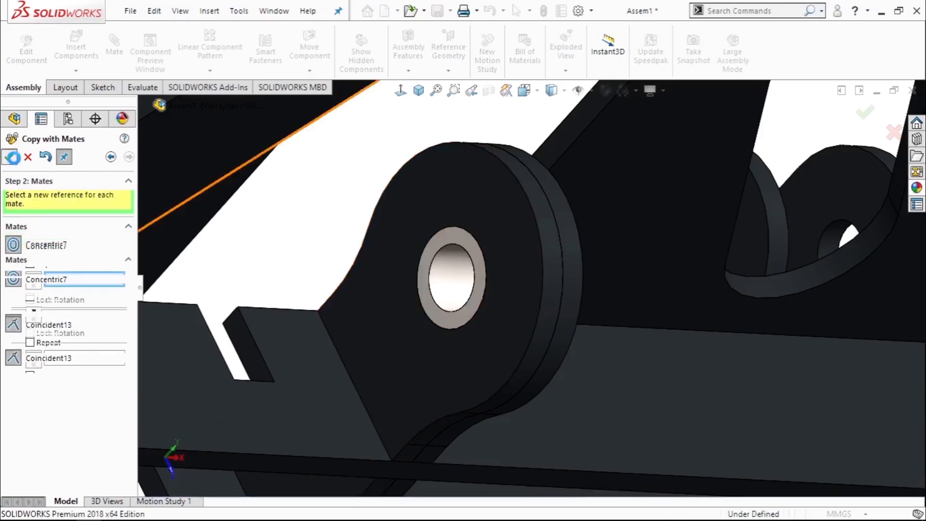
Step: Insert tractor_connection_part-5 beside the sloped side of the frame
middle_drag(332, 220, 432, 239)
scroll(432, 239, up, 7)
middle_drag(540, 270, 552, 294)
scroll(553, 294, down, 2)
scroll(537, 159, up, 2)
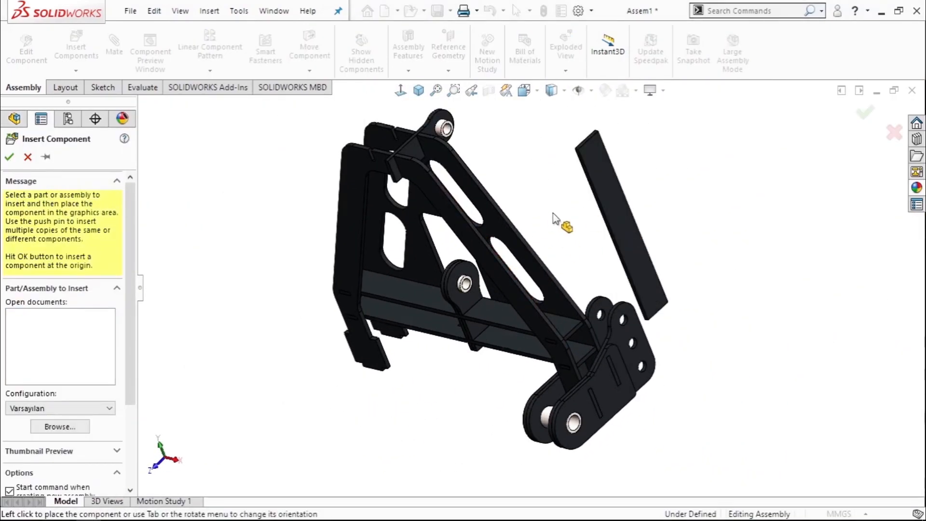
click(553, 205)
Step: Make the wide face of tractor_connection_part-5 coincident with the sloped edge face of the rear frame plate
scroll(553, 210, down, 3)
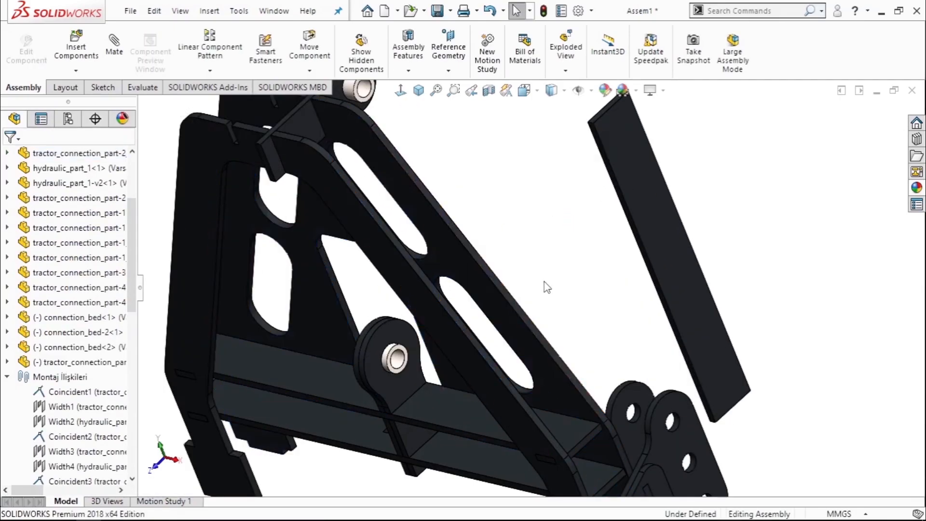
scroll(544, 282, down, 4)
click(456, 279)
scroll(531, 272, up, 5)
click(650, 232)
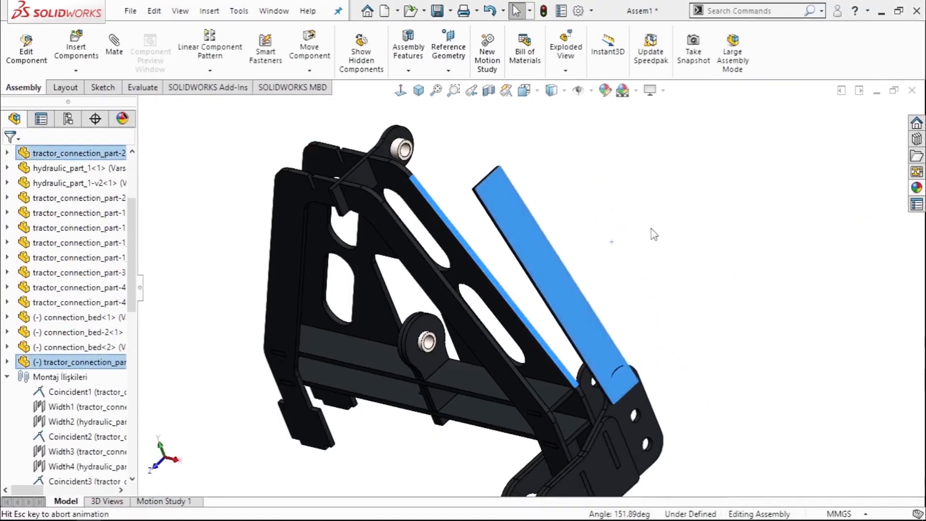
Step: Center tractor_connection_part-5 between the inner faces of the two frame plates with a width mate
scroll(453, 231, down, 2)
click(456, 241)
scroll(457, 241, down, 3)
middle_drag(458, 246, 408, 311)
ctrl+click(374, 279)
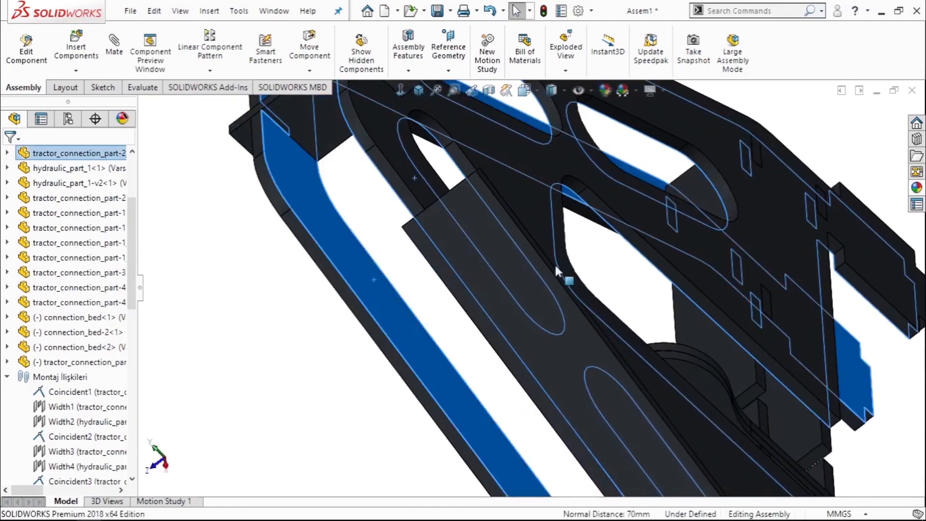
scroll(574, 258, down, 1)
middle_drag(574, 258, 388, 297)
middle_drag(424, 246, 435, 249)
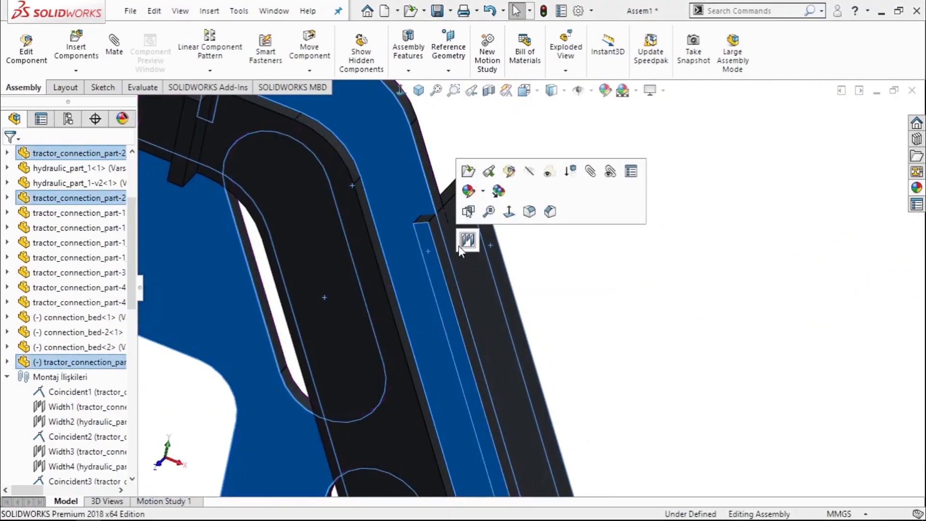
click(467, 241)
click(541, 196)
Step: Make the lower edge of tractor_connection_part-5 coincident with the bend edge at the lower end of the frame plate's slope
scroll(438, 205, down, 3)
scroll(504, 275, up, 7)
scroll(506, 265, down, 7)
click(476, 295)
ctrl+click(563, 405)
click(595, 381)
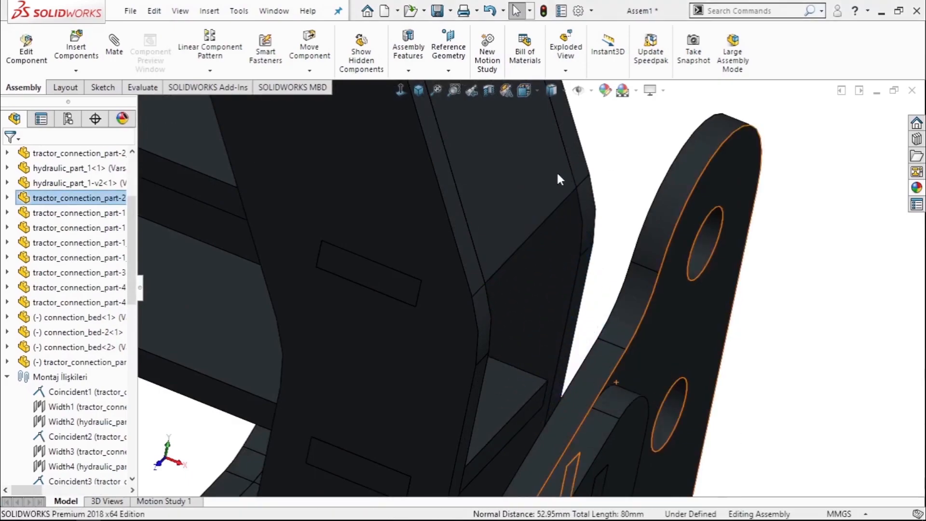
Step: Mirror all tractor_connection_part-1, -3, -4 and -5 plates and the three connection_bed bushings about the Sağ Düzlem plane
scroll(563, 173, up, 7)
scroll(508, 250, down, 5)
scroll(509, 256, up, 6)
middle_drag(534, 292, 391, 235)
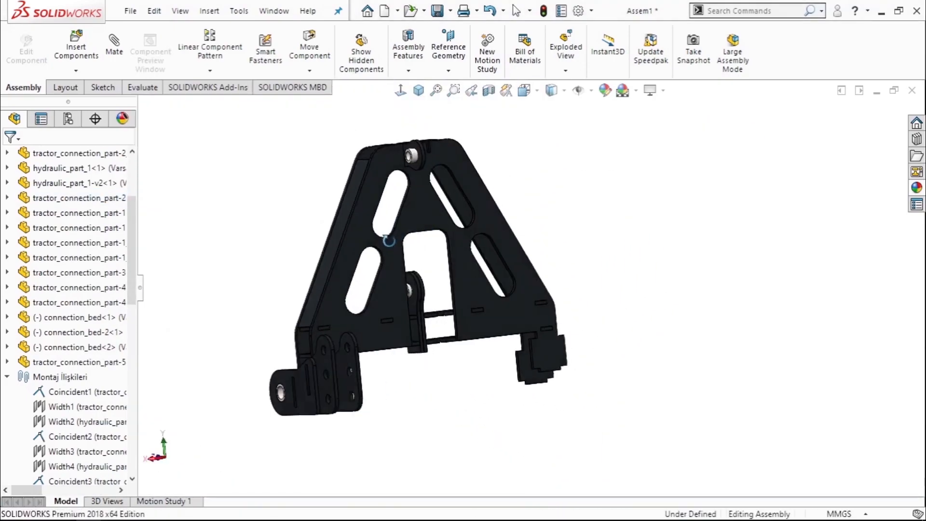
scroll(419, 169, down, 5)
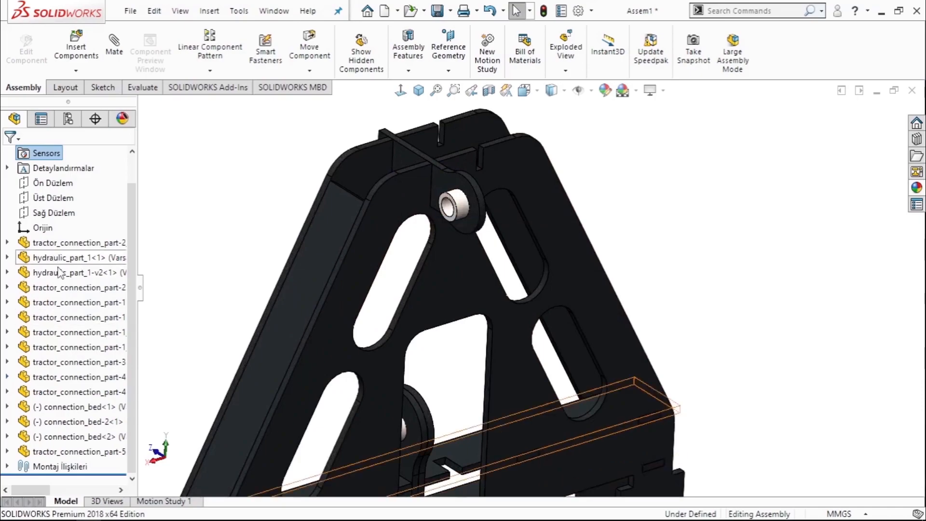
click(56, 291)
click(57, 304)
scroll(339, 378, up, 5)
scroll(415, 446, down, 4)
scroll(415, 446, up, 2)
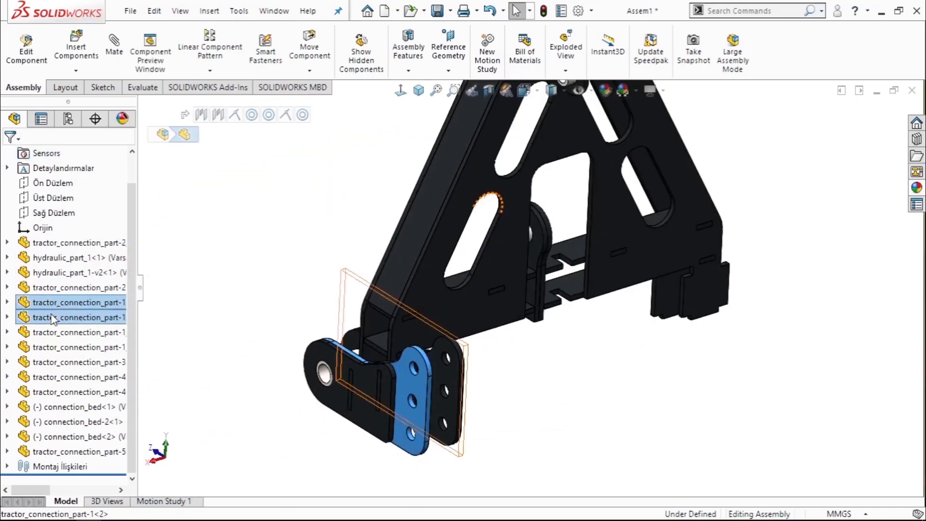
ctrl+click(62, 361)
scroll(559, 267, up, 4)
middle_drag(559, 268, 710, 373)
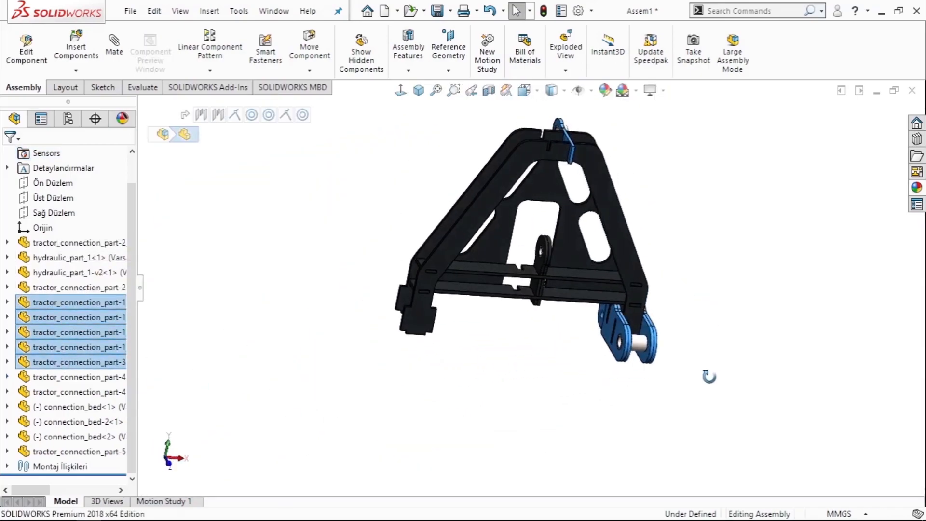
ctrl+click(71, 392)
scroll(629, 264, down, 5)
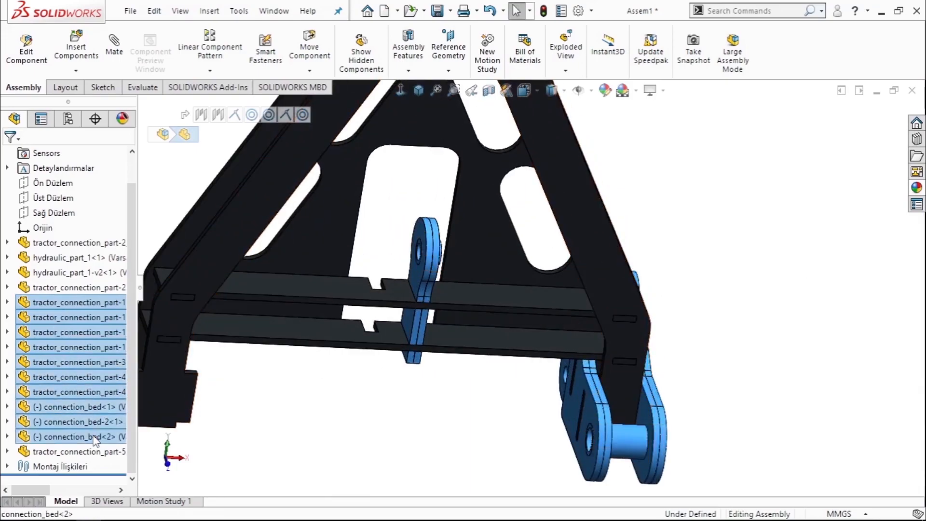
scroll(581, 252, up, 2)
middle_drag(581, 252, 514, 261)
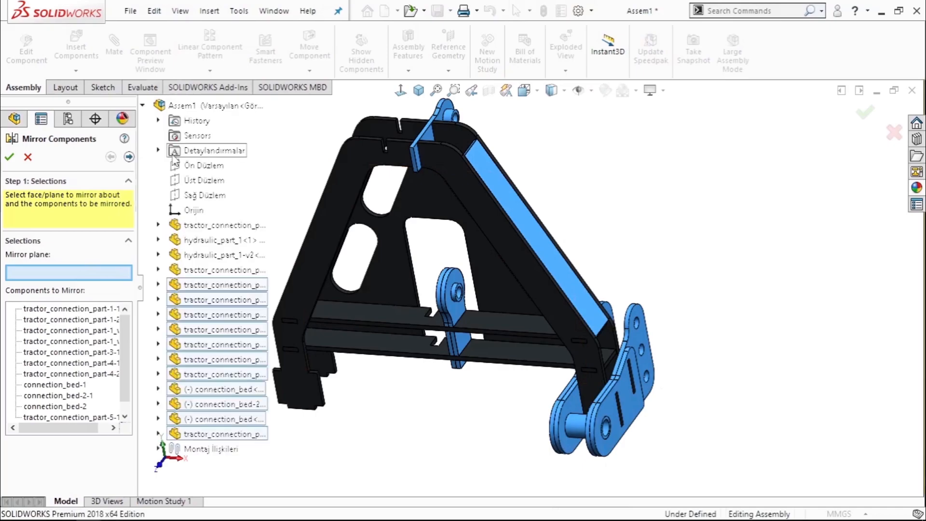
click(128, 157)
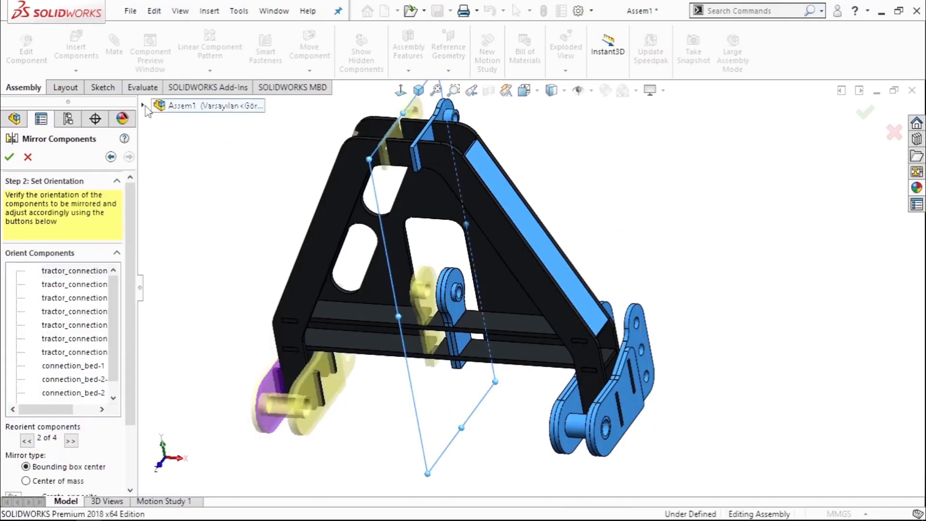
middle_drag(436, 328, 383, 322)
Step: Inspect the mirrored frame from several sides and show it in isometric view
middle_drag(564, 315, 223, 363)
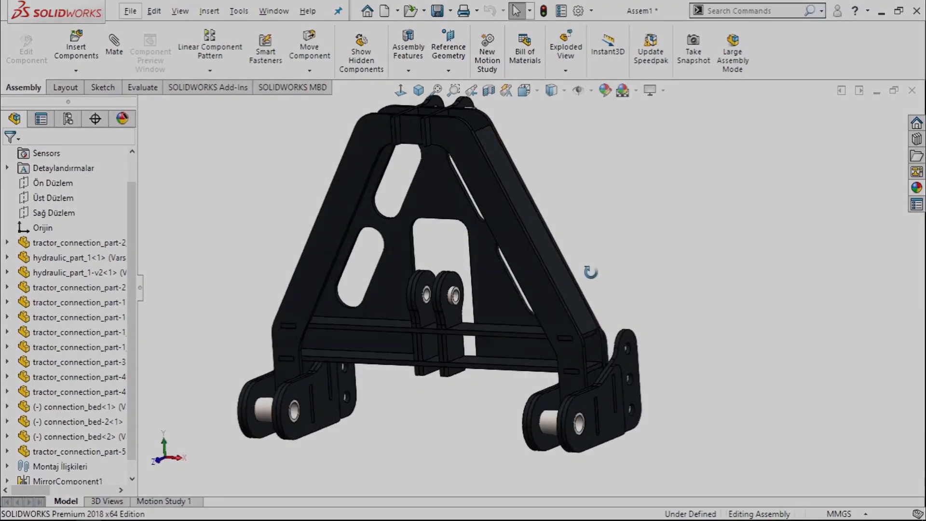
middle_drag(591, 272, 441, 263)
click(418, 90)
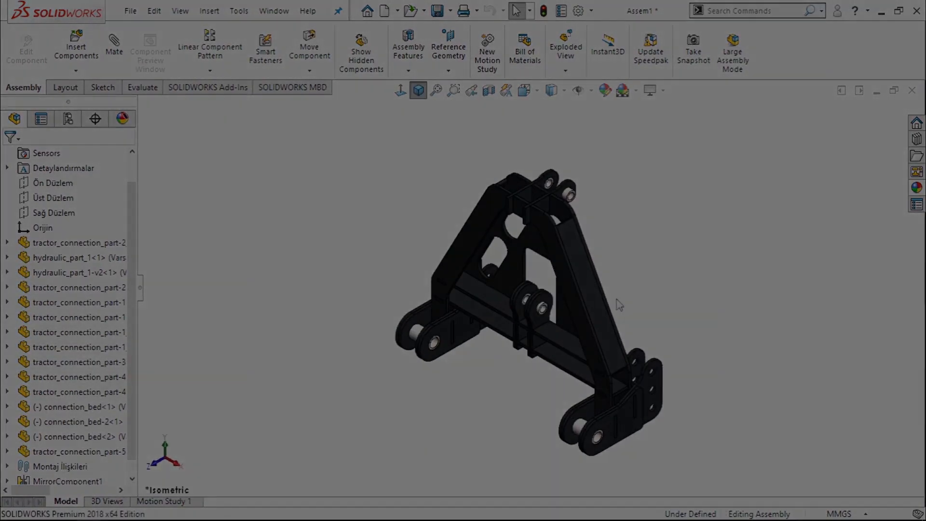